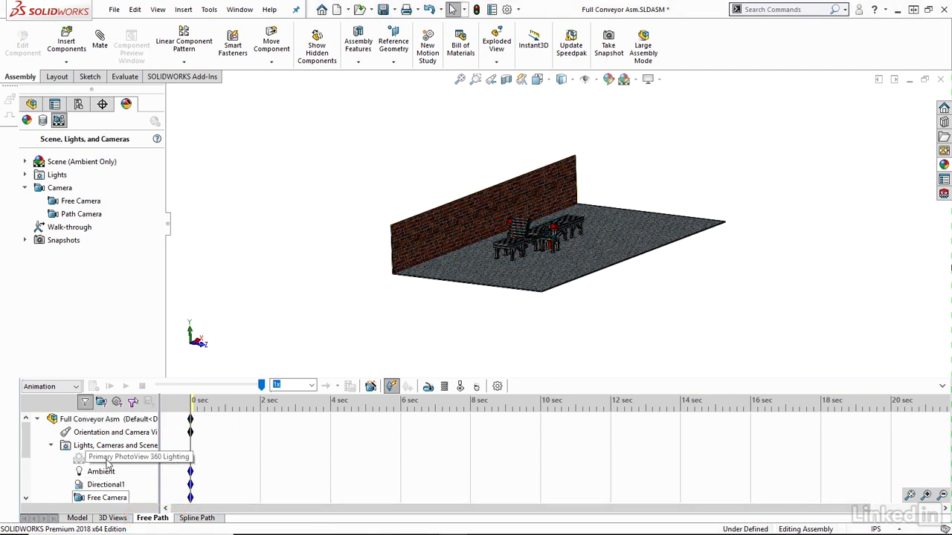
Step: Widen the motion study tree and review its camera entries and the options for Orientation and Camera Views
{"action": "left_click_drag", "start_coordinate": [159, 431], "coordinate": [172, 429]}
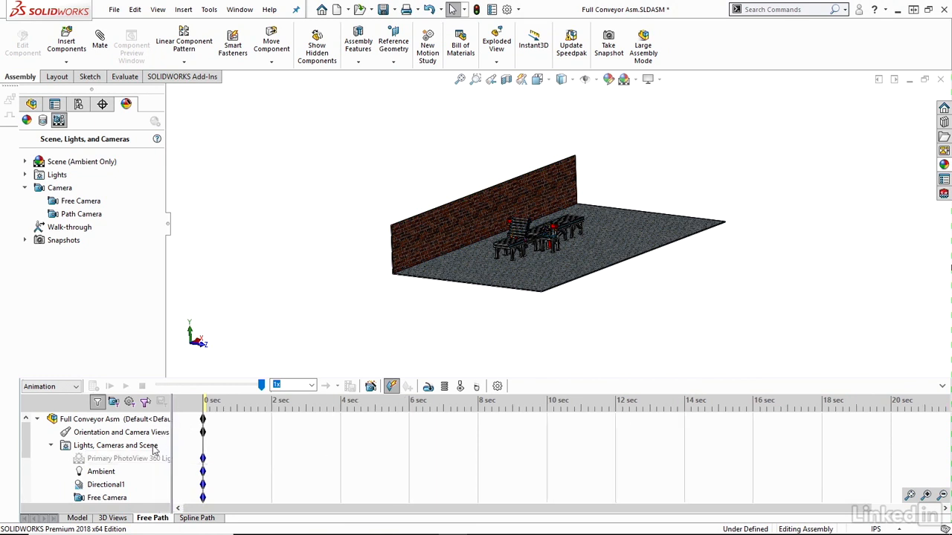
{"action": "scroll", "coordinate": [154, 449], "scroll_direction": "down", "scroll_amount": 2}
{"action": "left_click", "coordinate": [119, 433]}
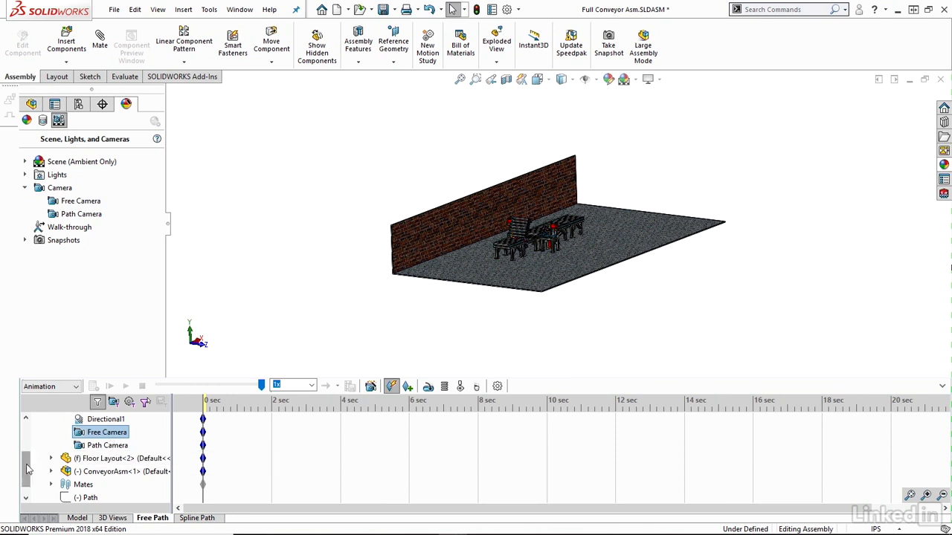
{"action": "left_click_drag", "start_coordinate": [28, 464], "coordinate": [31, 431]}
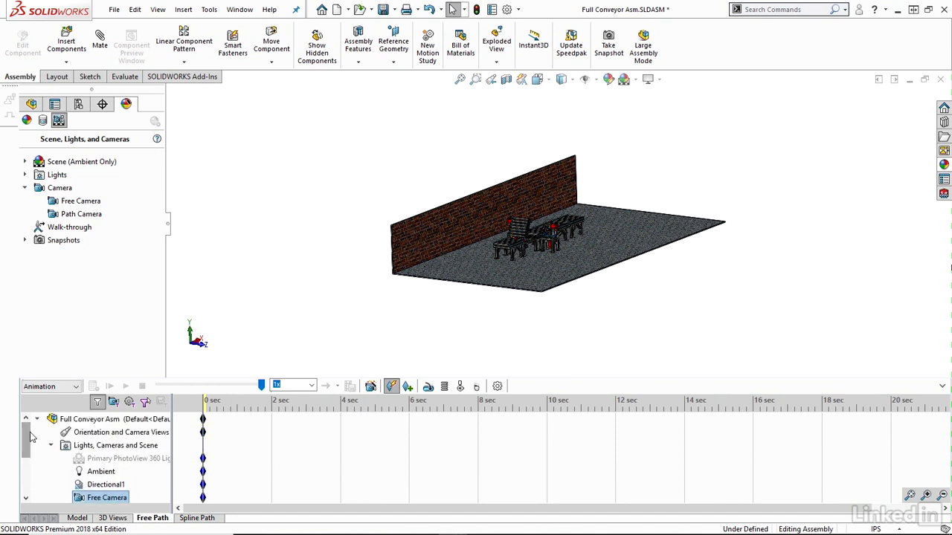
{"action": "right_click", "coordinate": [103, 437]}
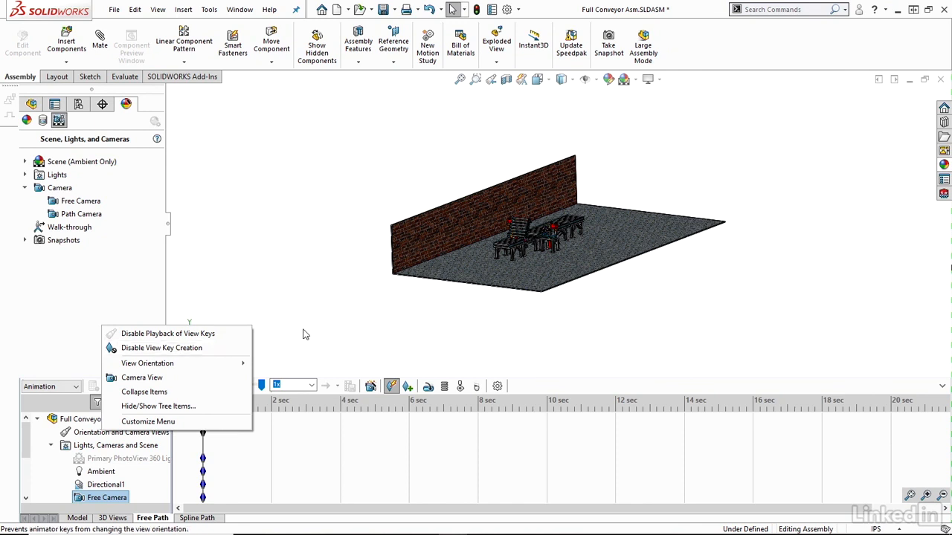
{"action": "left_click", "coordinate": [327, 334]}
{"action": "left_click", "coordinate": [327, 334]}
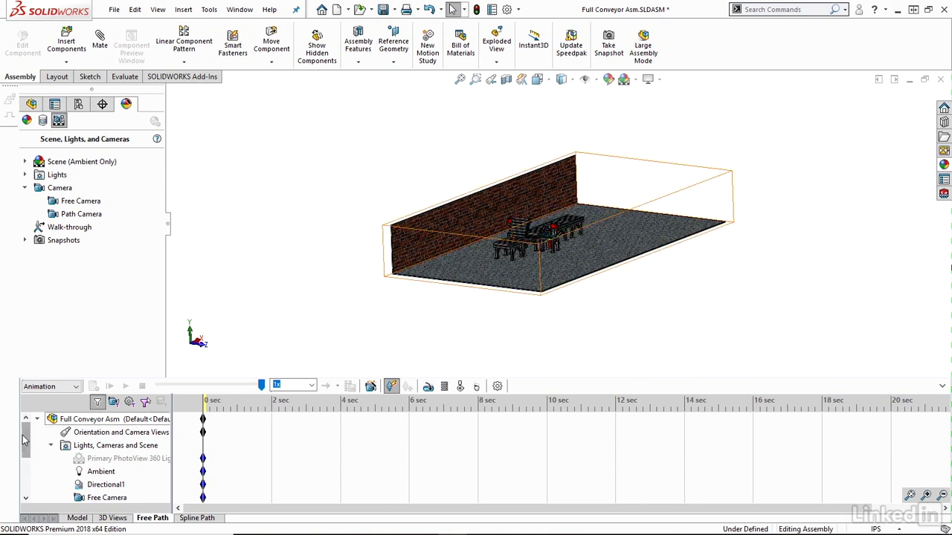
Step: Adjust the Free Camera's starting position and target point in the front view so they sit about 321 in apart
{"action": "left_click_drag", "start_coordinate": [26, 436], "coordinate": [27, 449]}
{"action": "left_click", "coordinate": [116, 473]}
{"action": "double_click", "coordinate": [117, 475]}
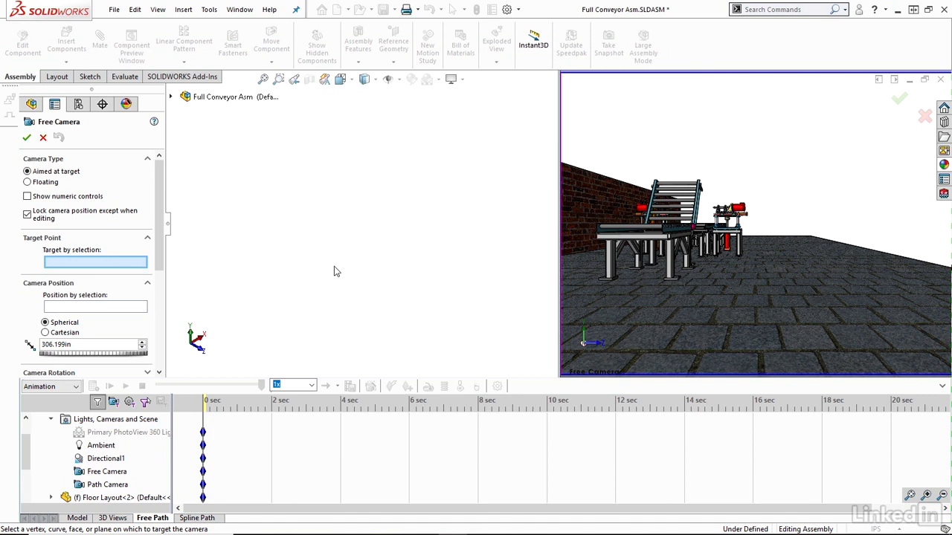
{"action": "key", "text": "space"}
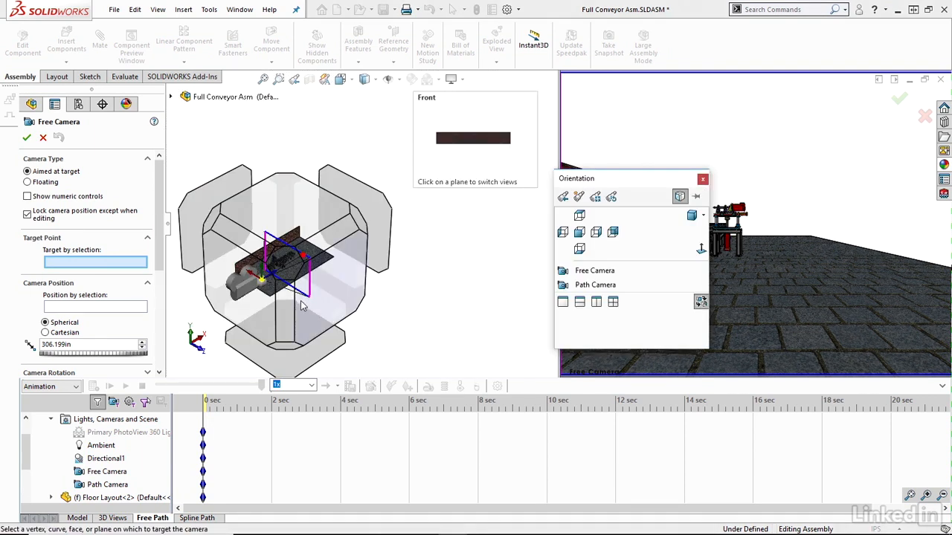
{"action": "left_click", "coordinate": [324, 273]}
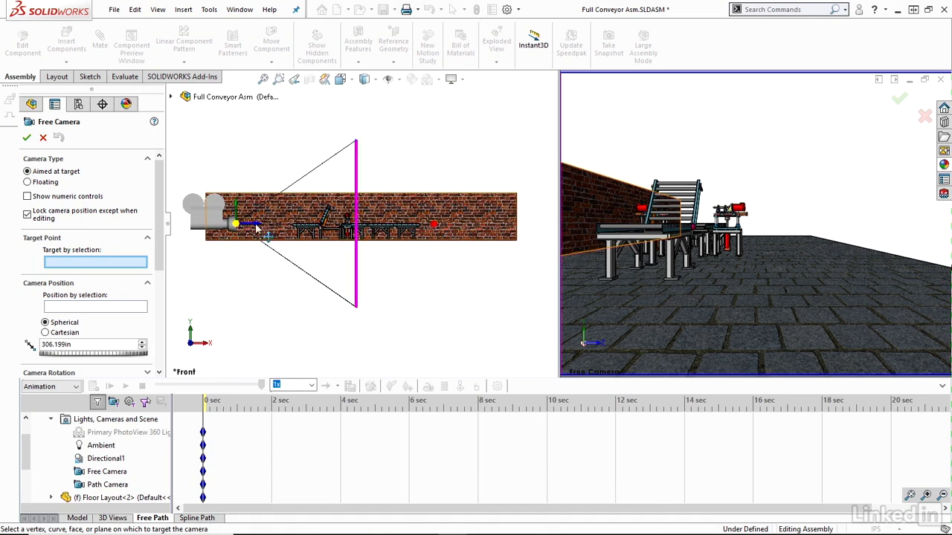
{"action": "left_click_drag", "start_coordinate": [256, 224], "coordinate": [264, 228]}
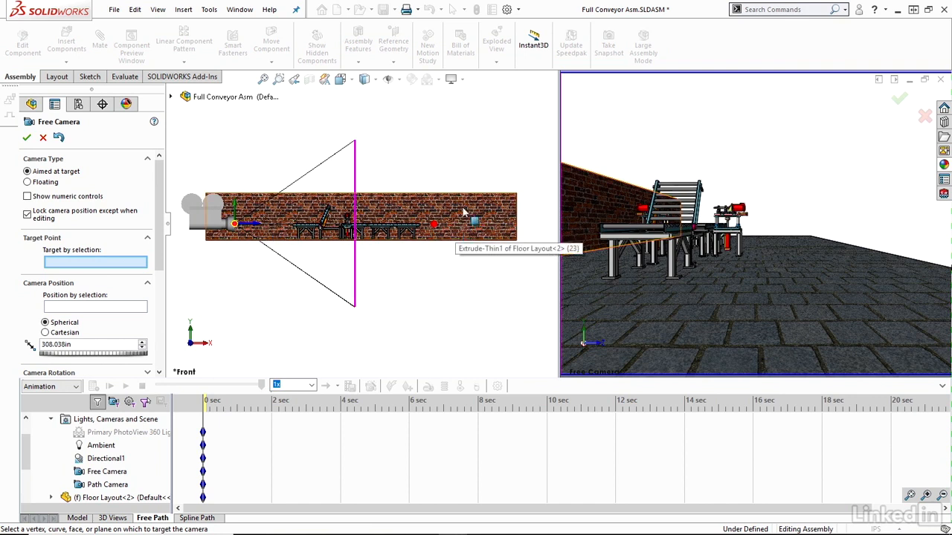
{"action": "left_click_drag", "start_coordinate": [433, 227], "coordinate": [448, 229]}
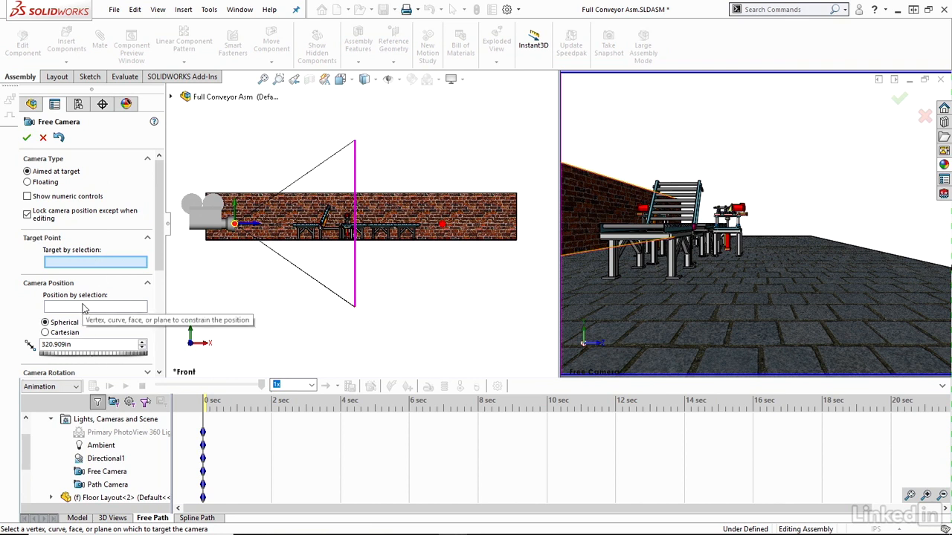
{"action": "left_click", "coordinate": [27, 137]}
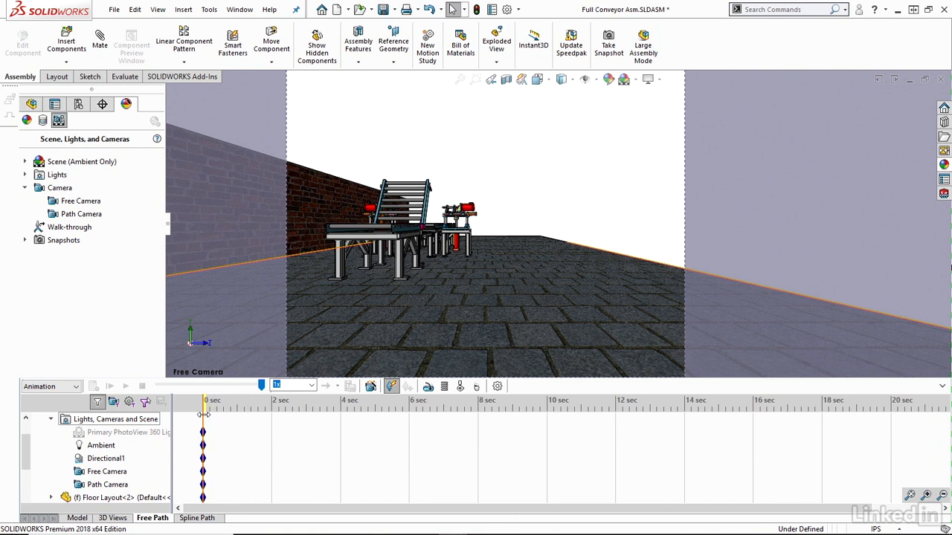
Step: Key the Free Camera at 6 seconds, moved straight past the conveyor to about 15 in from its target, and play the animation
{"action": "left_click_drag", "start_coordinate": [204, 415], "coordinate": [409, 432]}
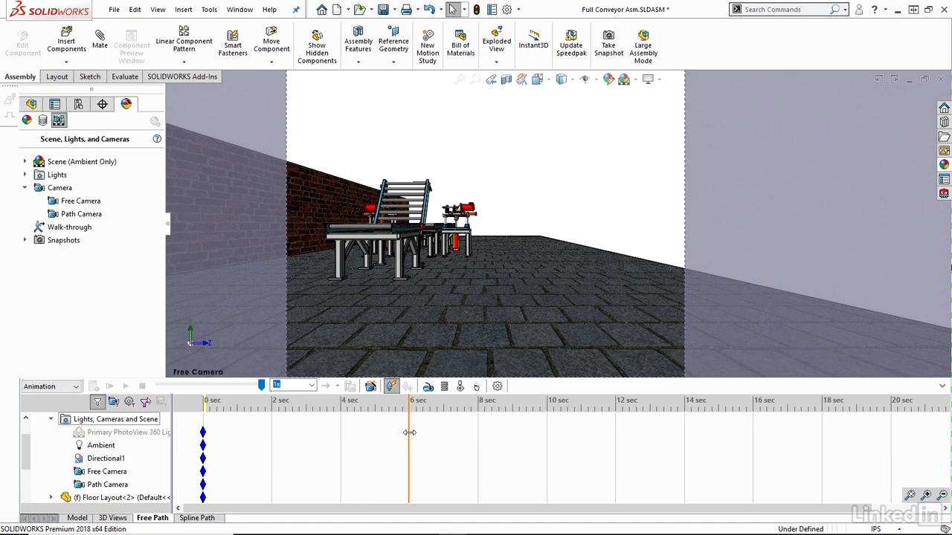
{"action": "left_click", "coordinate": [107, 476]}
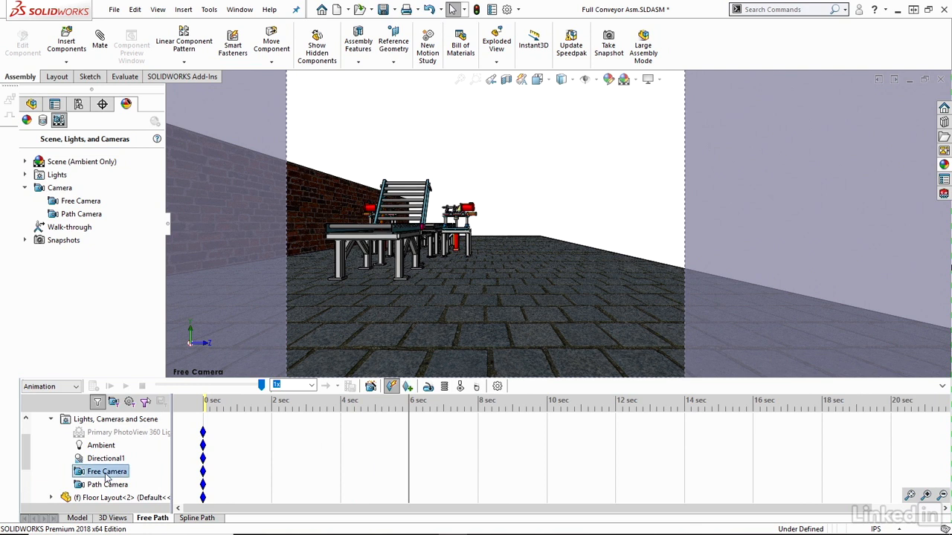
{"action": "right_click", "coordinate": [107, 478]}
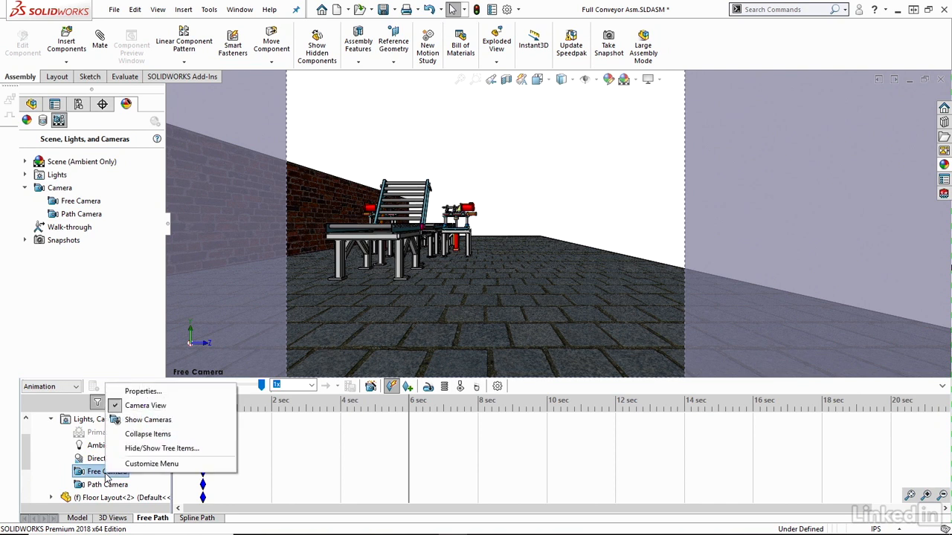
{"action": "left_click", "coordinate": [143, 392]}
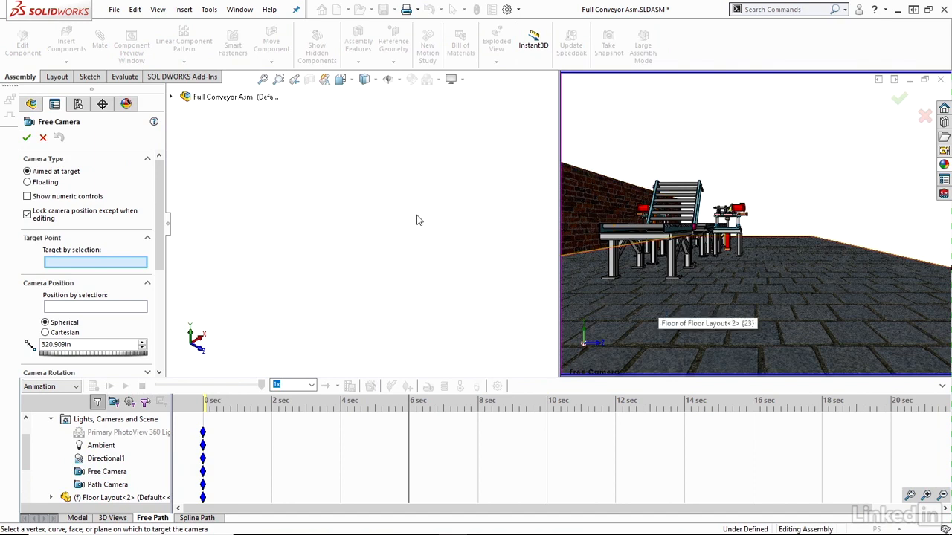
{"action": "key", "text": "space"}
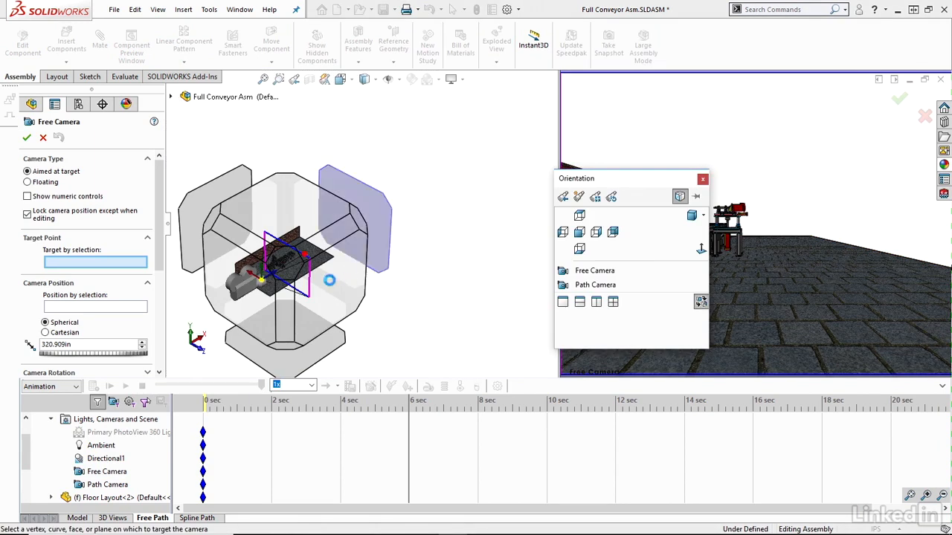
{"action": "left_click", "coordinate": [331, 286]}
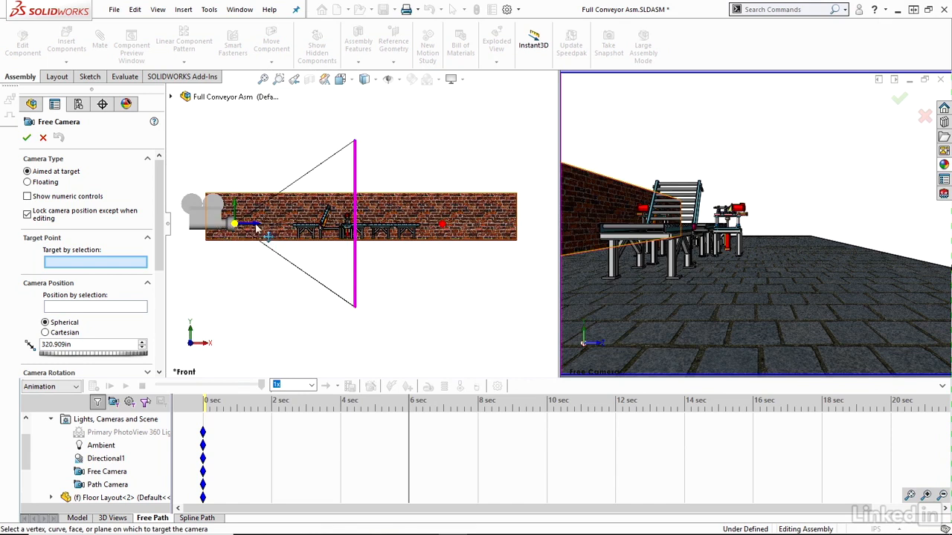
{"action": "left_click_drag", "start_coordinate": [257, 230], "coordinate": [375, 233]}
{"action": "left_click_drag", "start_coordinate": [379, 233], "coordinate": [466, 239]}
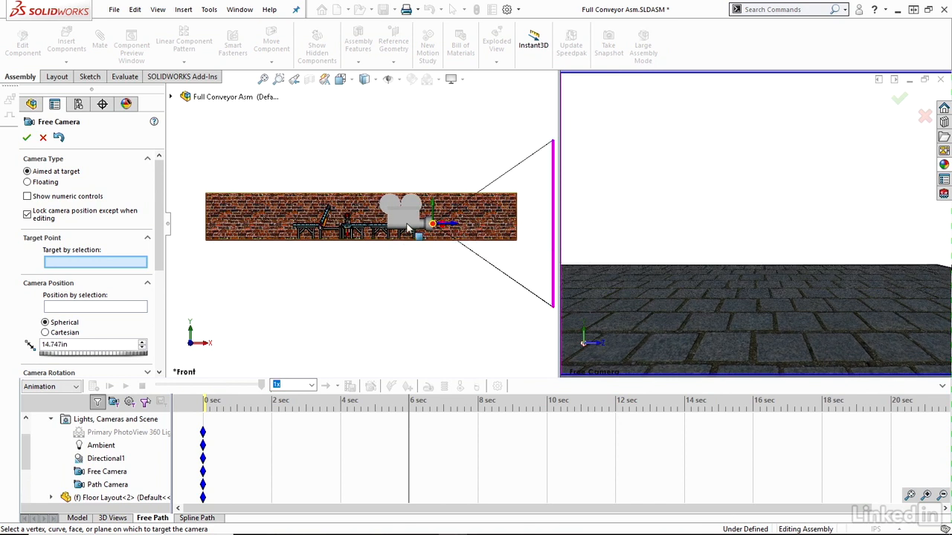
{"action": "left_click", "coordinate": [28, 139]}
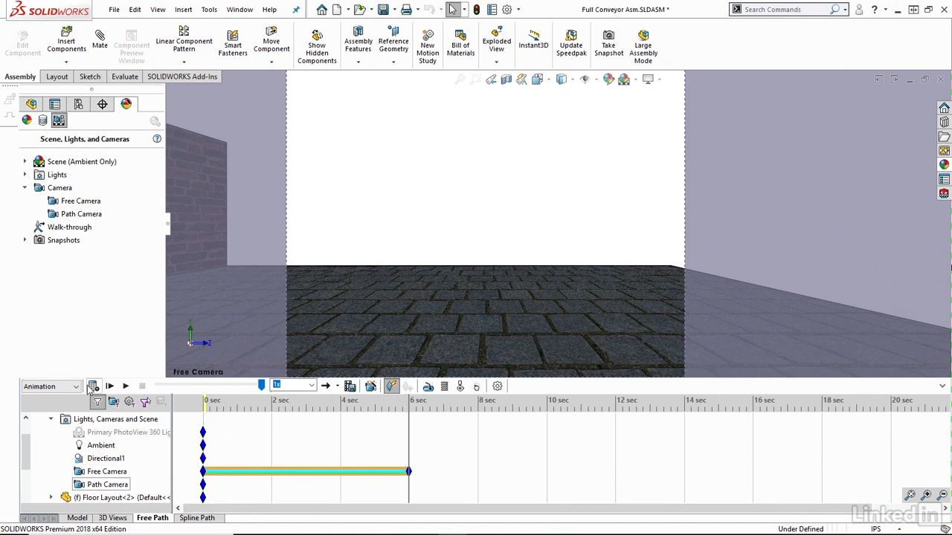
{"action": "left_click", "coordinate": [111, 387]}
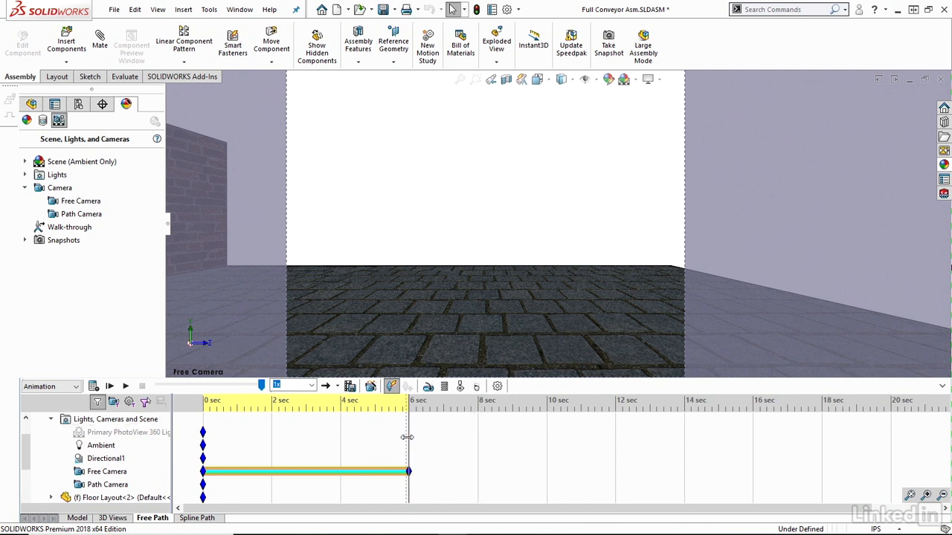
Step: At 8 seconds, move the Free Camera's target point toward the brick wall, about 138 in from the camera
{"action": "left_click_drag", "start_coordinate": [408, 437], "coordinate": [478, 445]}
{"action": "left_click", "coordinate": [242, 487]}
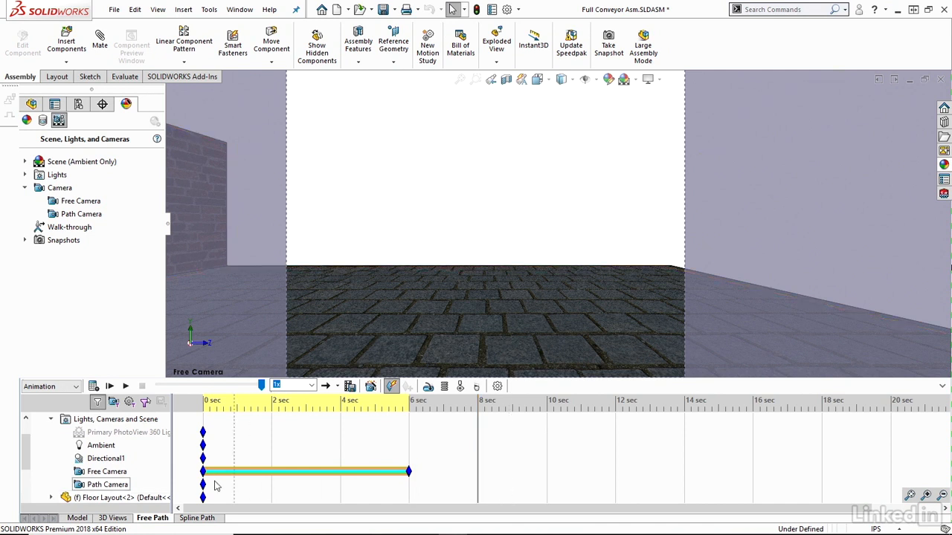
{"action": "right_click", "coordinate": [105, 477]}
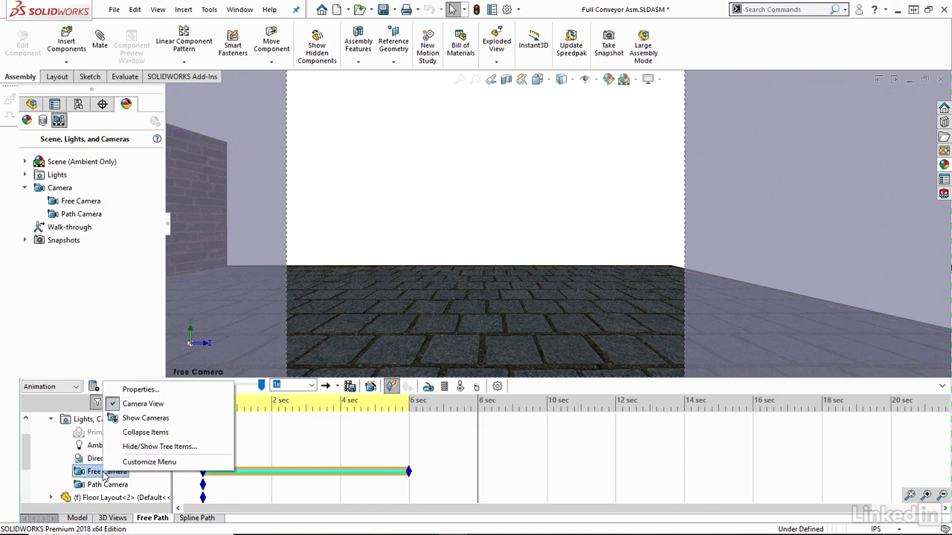
{"action": "left_click", "coordinate": [136, 391]}
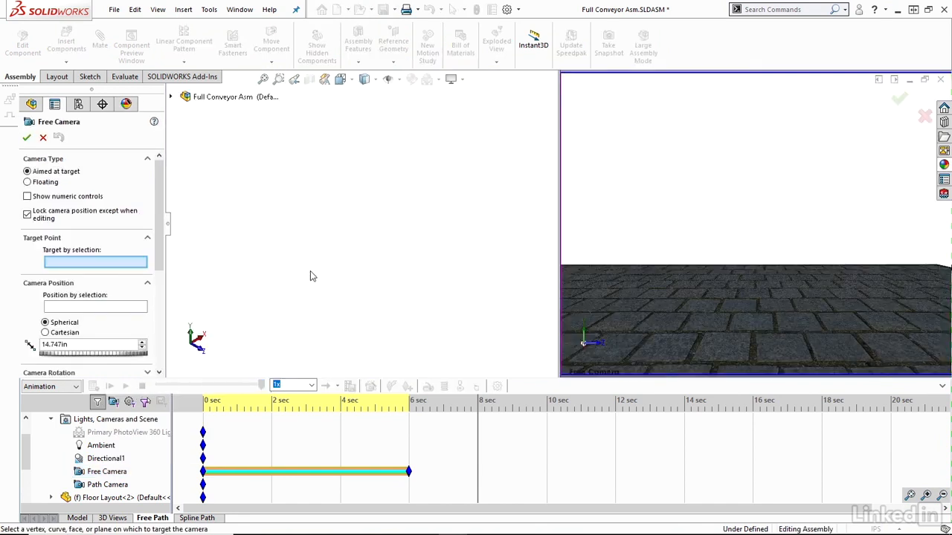
{"action": "key", "text": "space"}
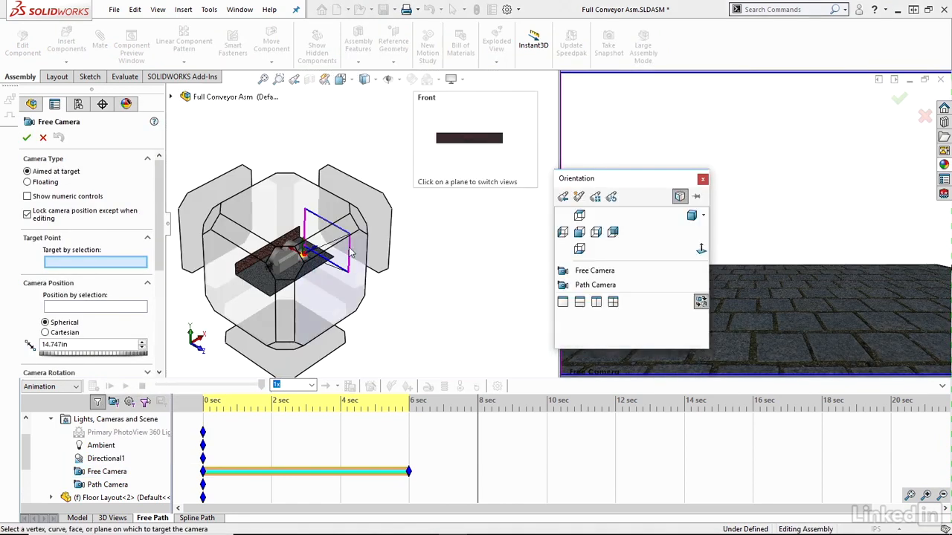
{"action": "left_click", "coordinate": [293, 262]}
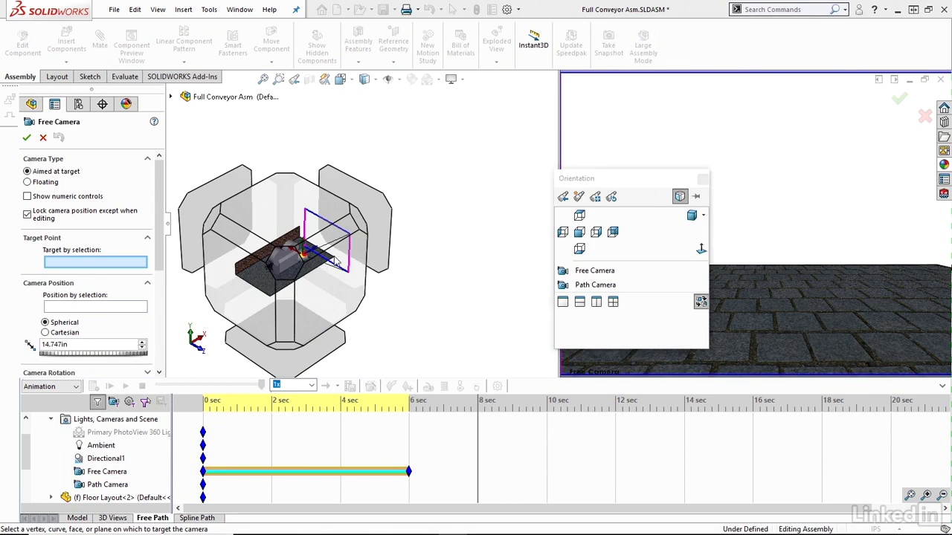
{"action": "middle_click_drag", "start_coordinate": [394, 225], "coordinate": [272, 341]}
{"action": "left_click_drag", "start_coordinate": [357, 286], "coordinate": [408, 295]}
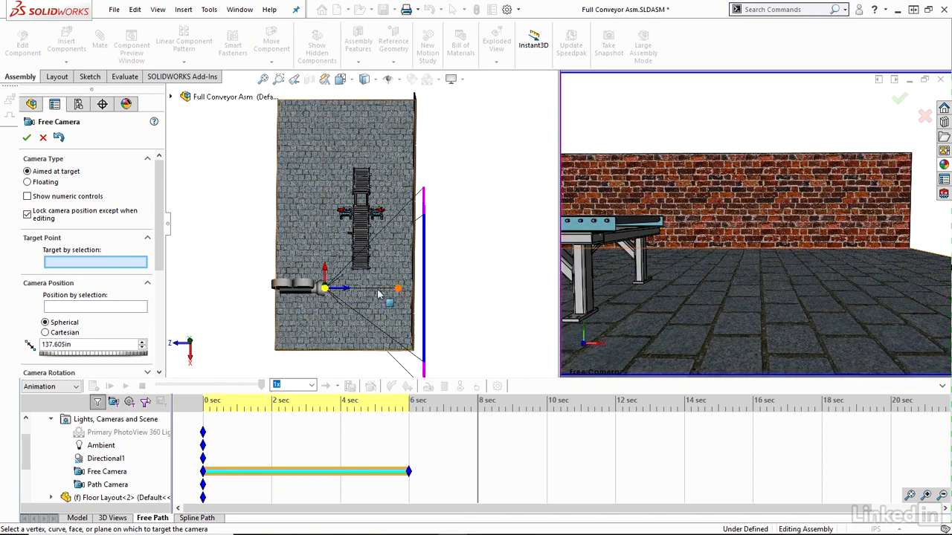
Step: Move the Free Camera toward the wall to about 20 in from its target, apply the key, and play the animation from the start
{"action": "left_click_drag", "start_coordinate": [347, 292], "coordinate": [418, 296]}
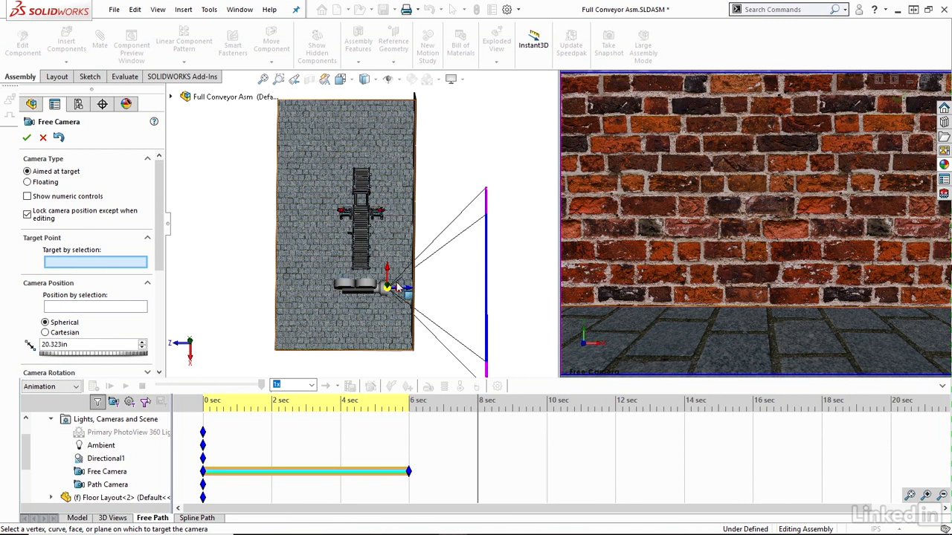
{"action": "left_click", "coordinate": [27, 139]}
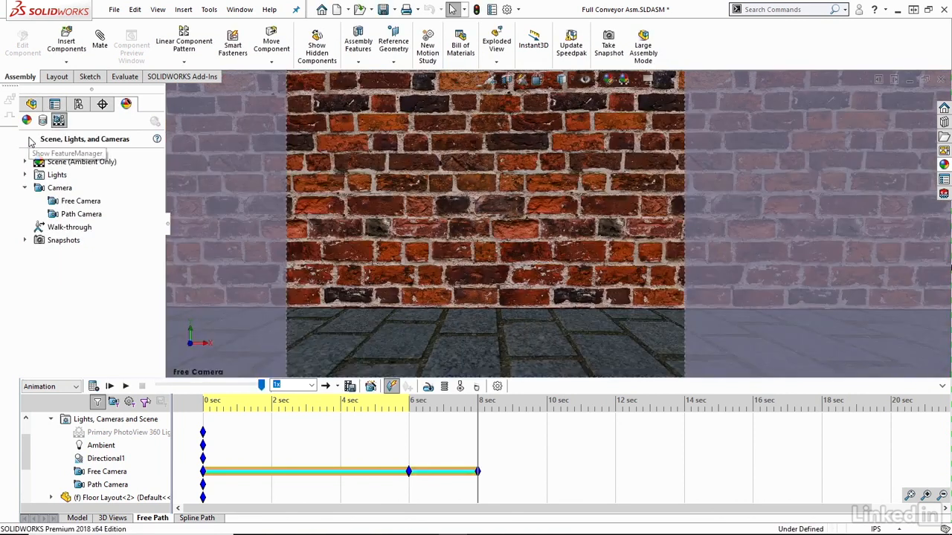
{"action": "left_click", "coordinate": [110, 386]}
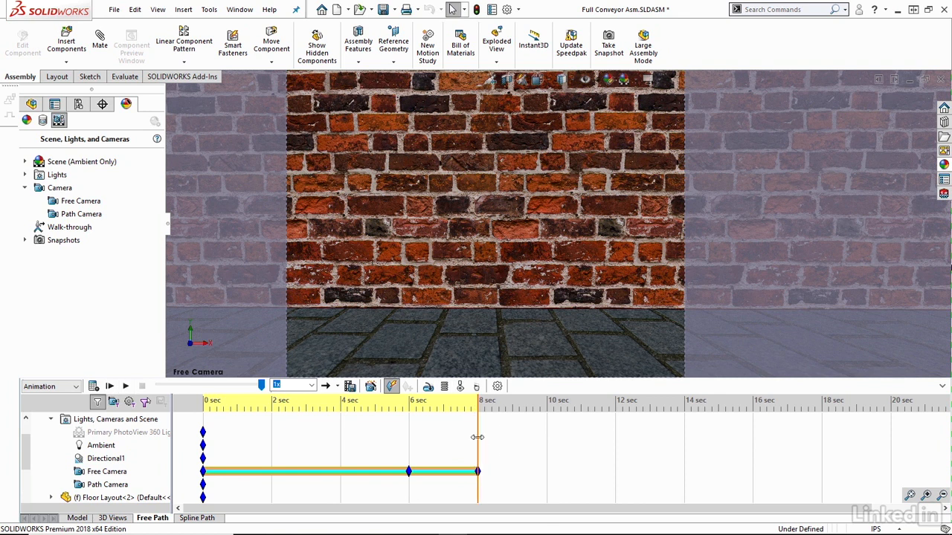
Step: Key the Free Camera at 10 seconds with its target turned back along the wall side of the conveyor, about 88 in away
{"action": "left_click_drag", "start_coordinate": [477, 434], "coordinate": [546, 434]}
{"action": "right_click", "coordinate": [108, 477]}
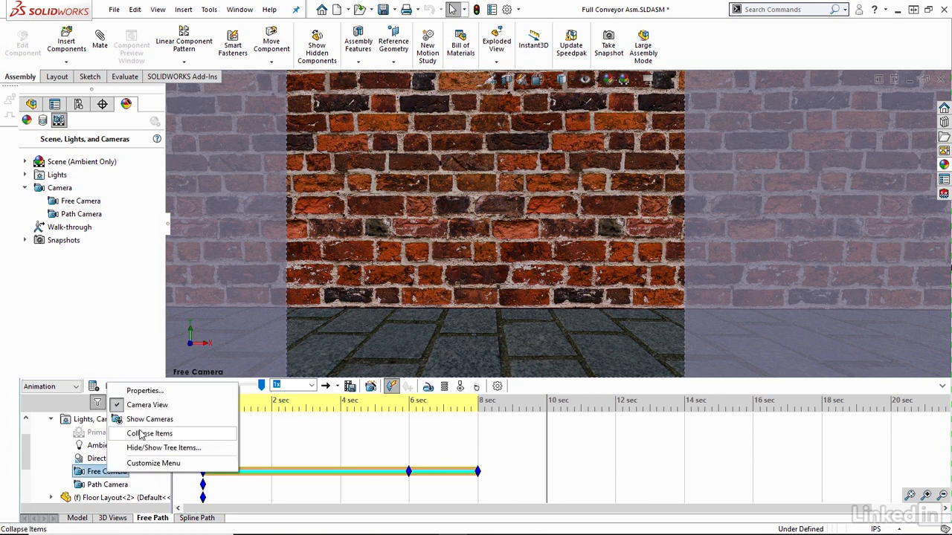
{"action": "left_click", "coordinate": [142, 391]}
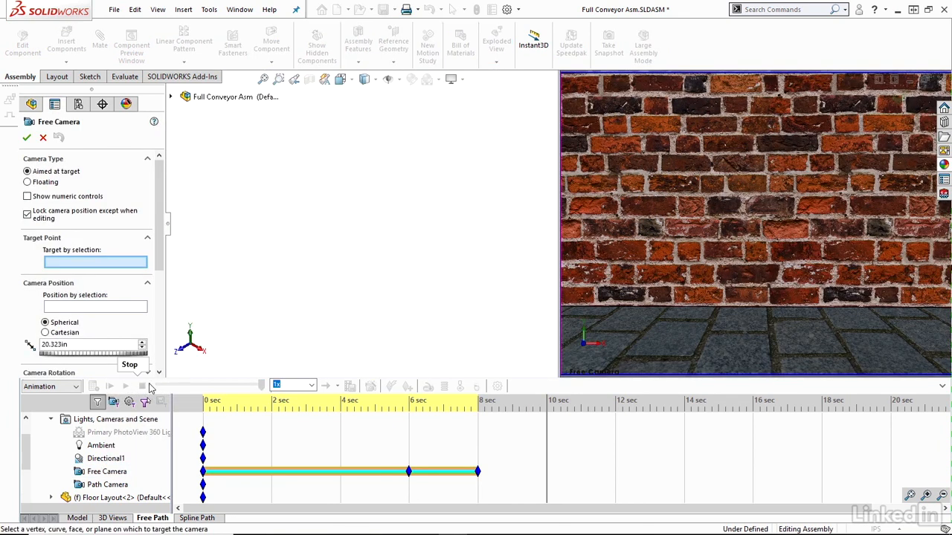
{"action": "key", "text": "space"}
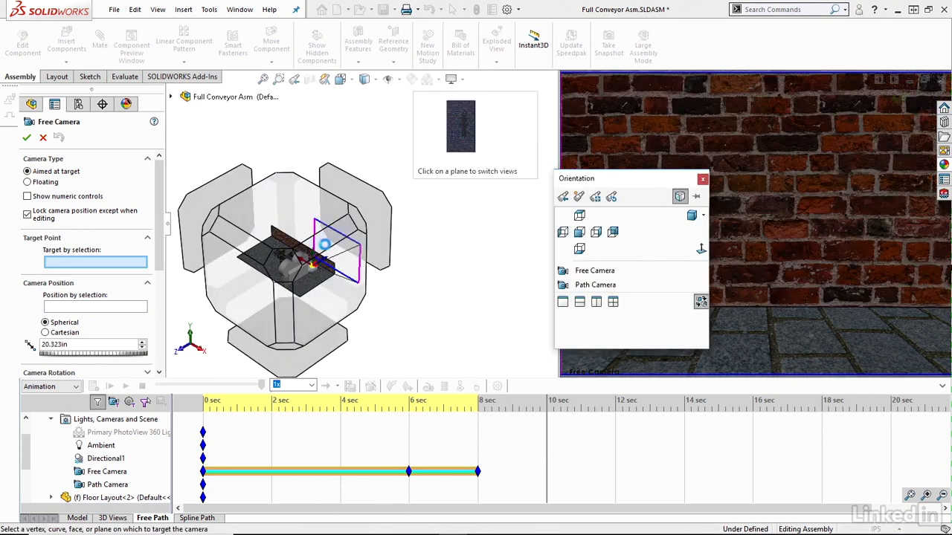
{"action": "left_click", "coordinate": [286, 267]}
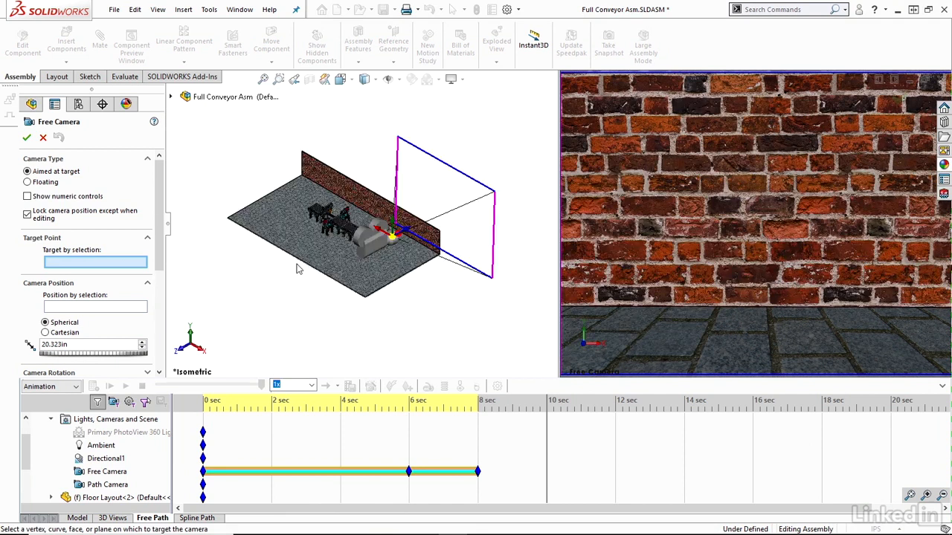
{"action": "middle_click_drag", "start_coordinate": [377, 266], "coordinate": [345, 230]}
{"action": "left_click_drag", "start_coordinate": [374, 242], "coordinate": [316, 159]}
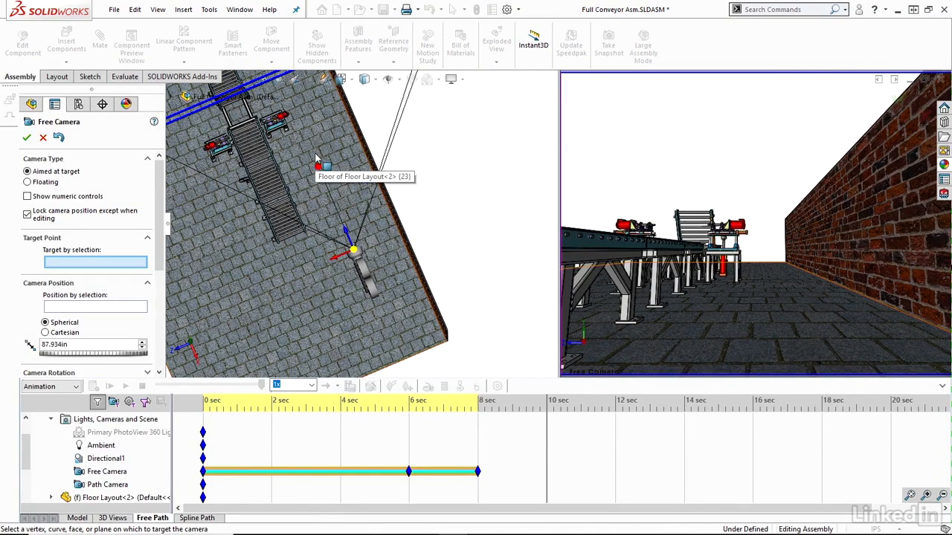
{"action": "left_click", "coordinate": [27, 139]}
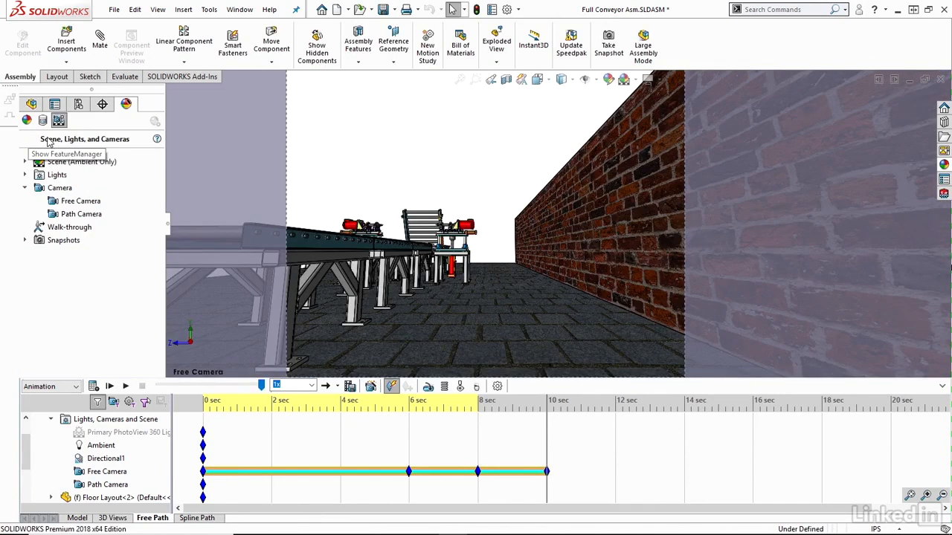
Step: Play the animation from the start, and at 16 seconds move the Free Camera's target farther along the wall, about 306 in from the camera
{"action": "left_click", "coordinate": [110, 386]}
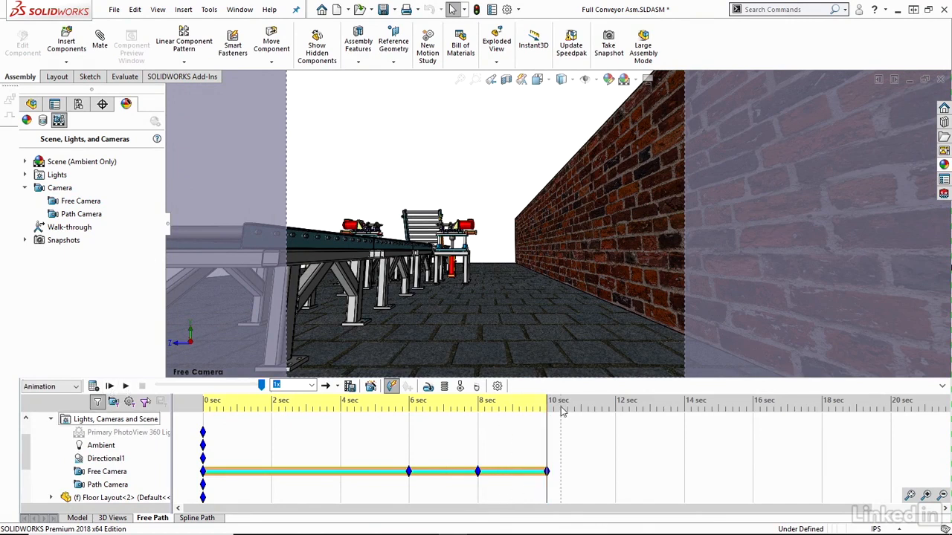
{"action": "left_click_drag", "start_coordinate": [547, 429], "coordinate": [752, 439]}
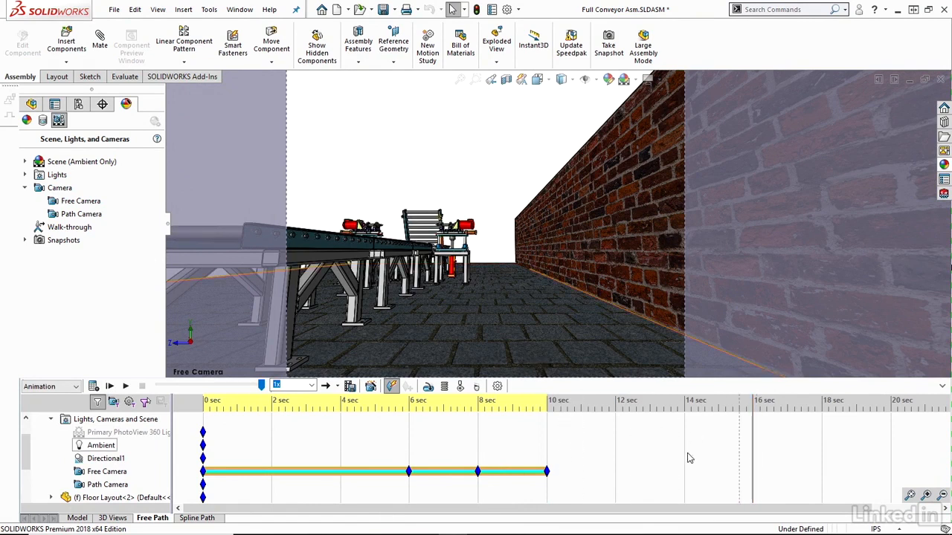
{"action": "right_click", "coordinate": [100, 474]}
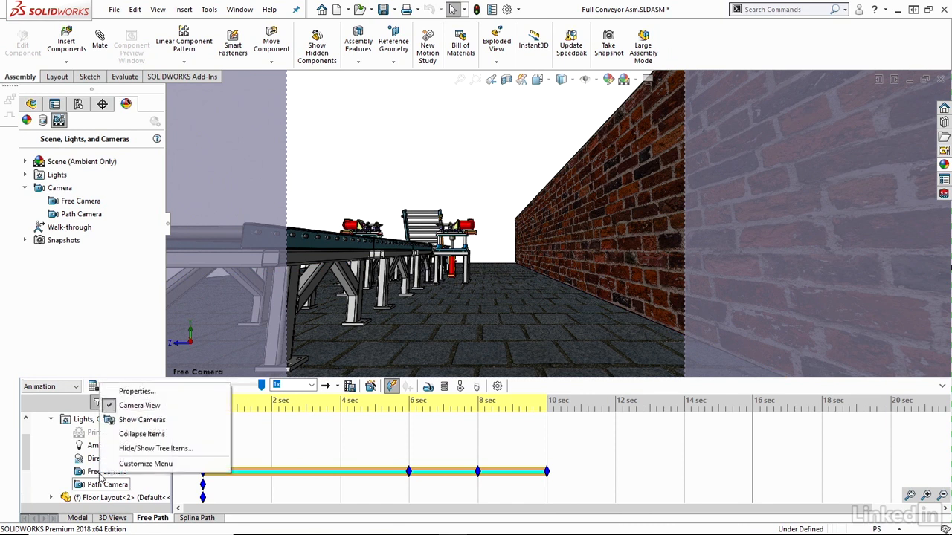
{"action": "left_click", "coordinate": [138, 391]}
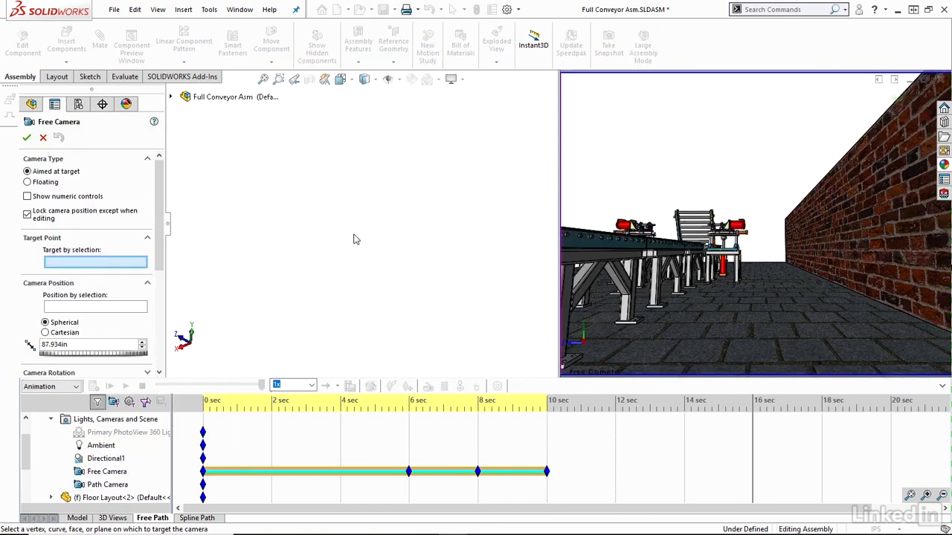
{"action": "key", "text": "space"}
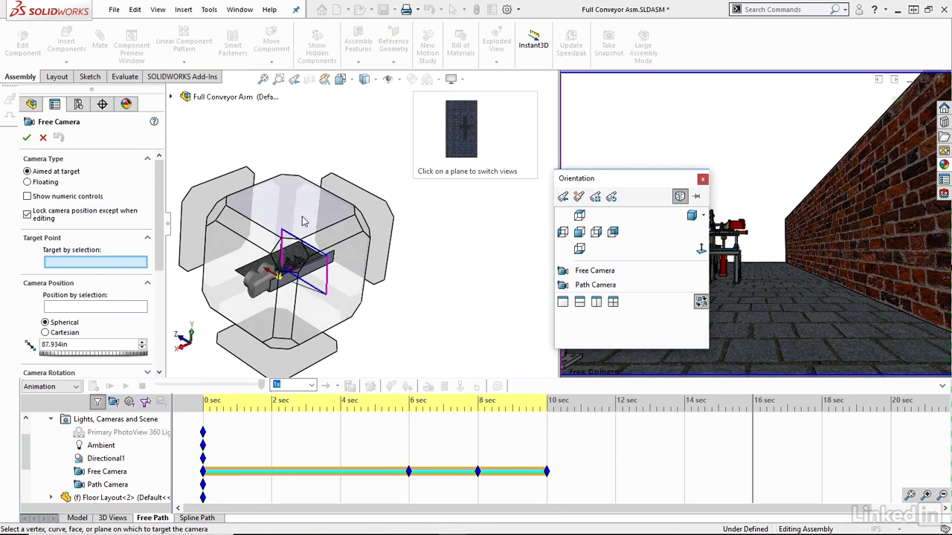
{"action": "left_click", "coordinate": [302, 221]}
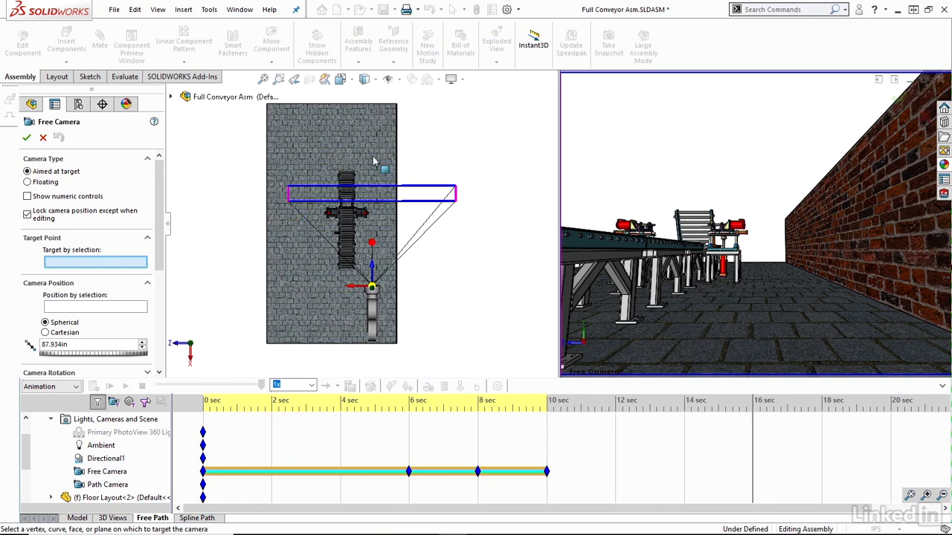
{"action": "left_click_drag", "start_coordinate": [372, 243], "coordinate": [375, 113]}
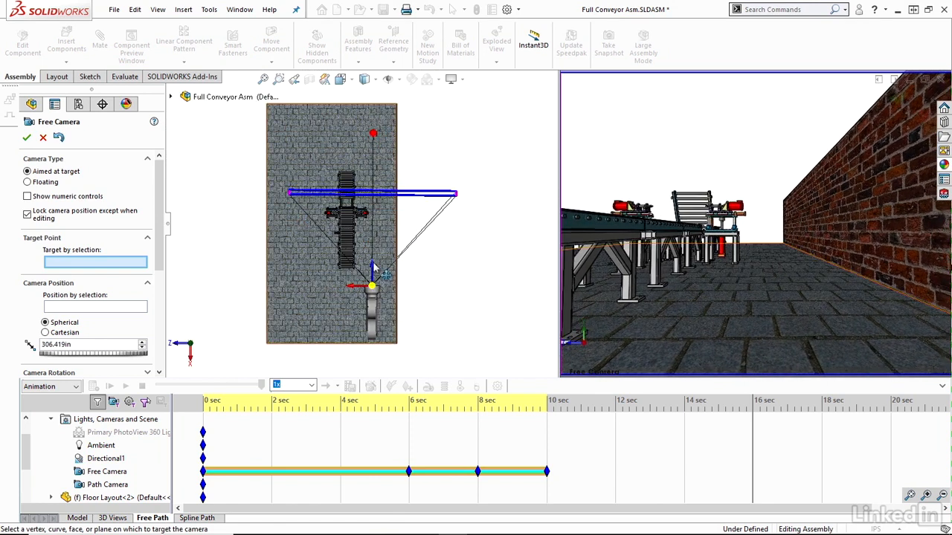
Step: Move the Free Camera straight along the wall to about 92 in from its target, apply the key, and play the animation from the start
{"action": "left_click_drag", "start_coordinate": [373, 267], "coordinate": [371, 137]}
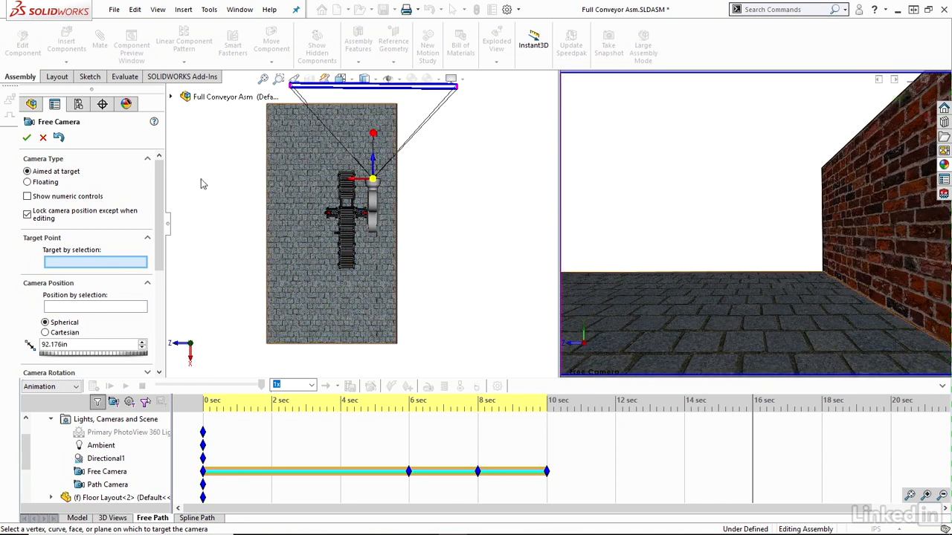
{"action": "left_click", "coordinate": [27, 138]}
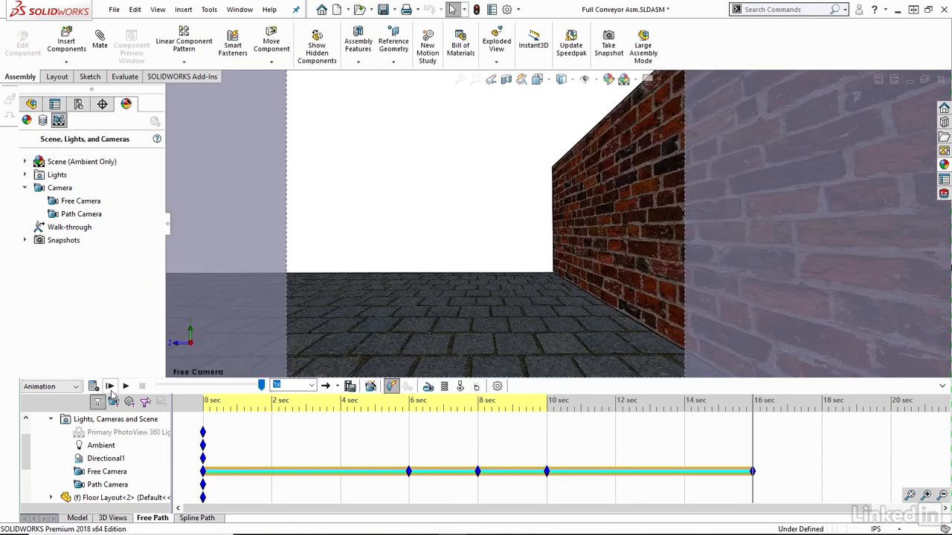
{"action": "left_click", "coordinate": [110, 388]}
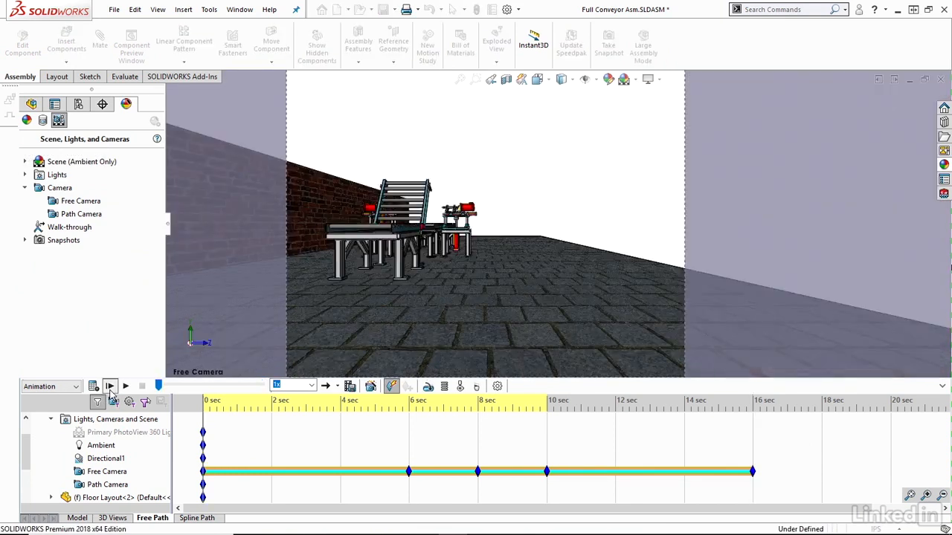